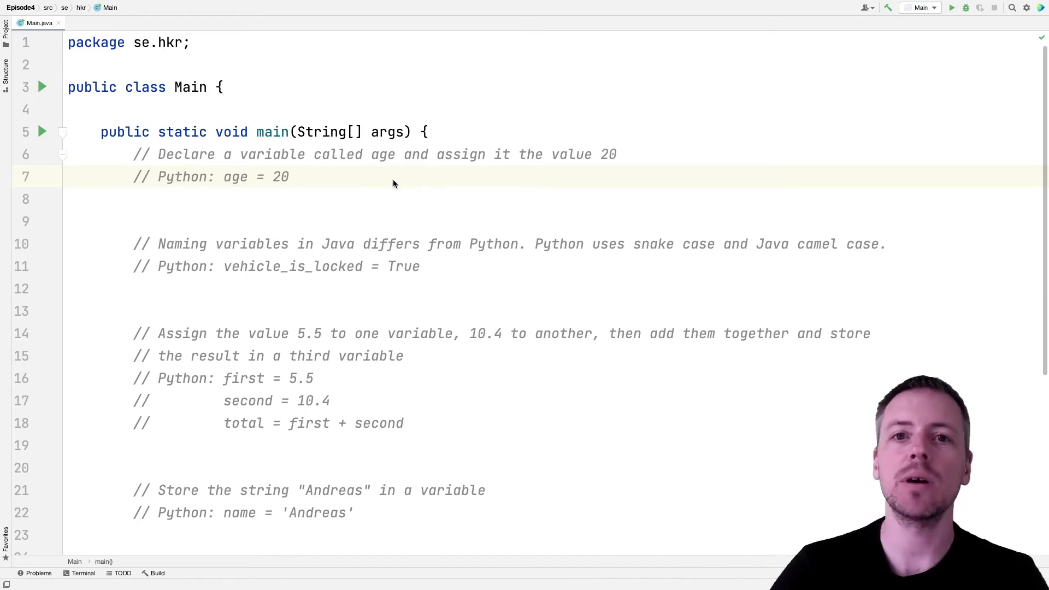
Add int age = 20; on a new line 8 beneath the Python age example.
click(336, 177)
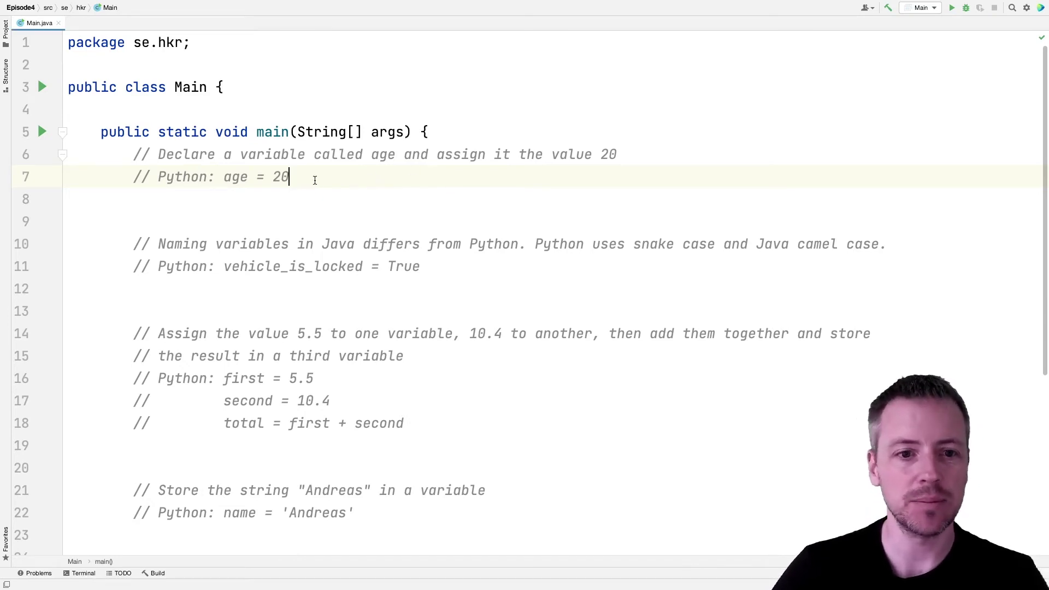
key(Return)
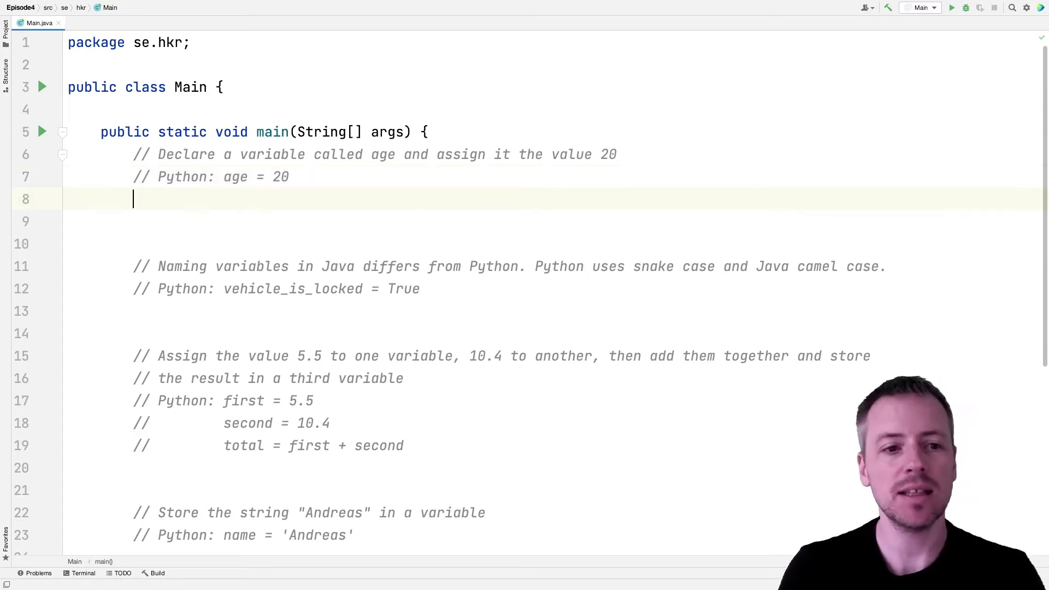
text(int )
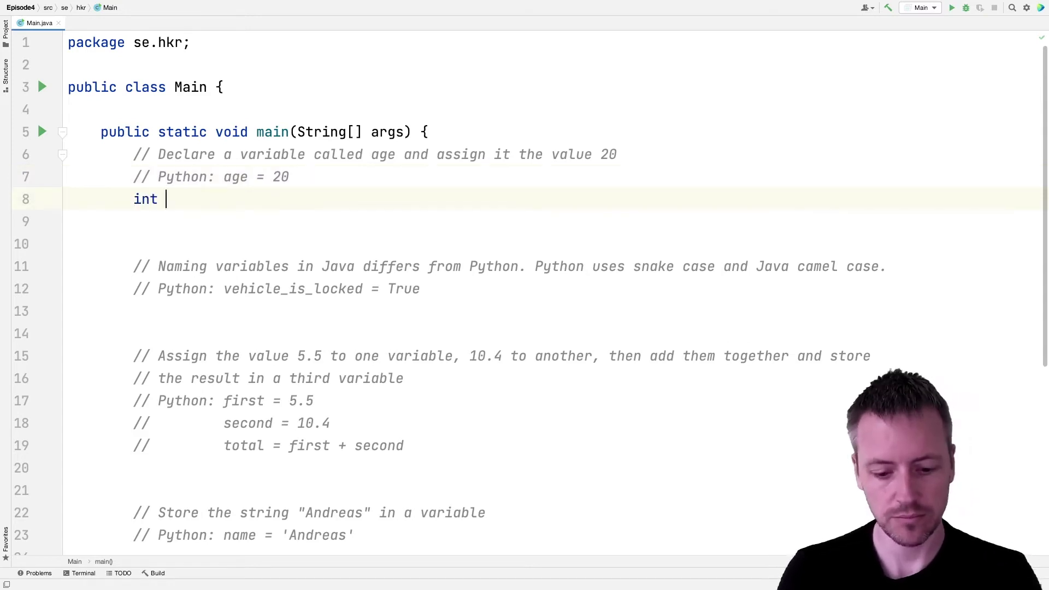
text(age = 20;)
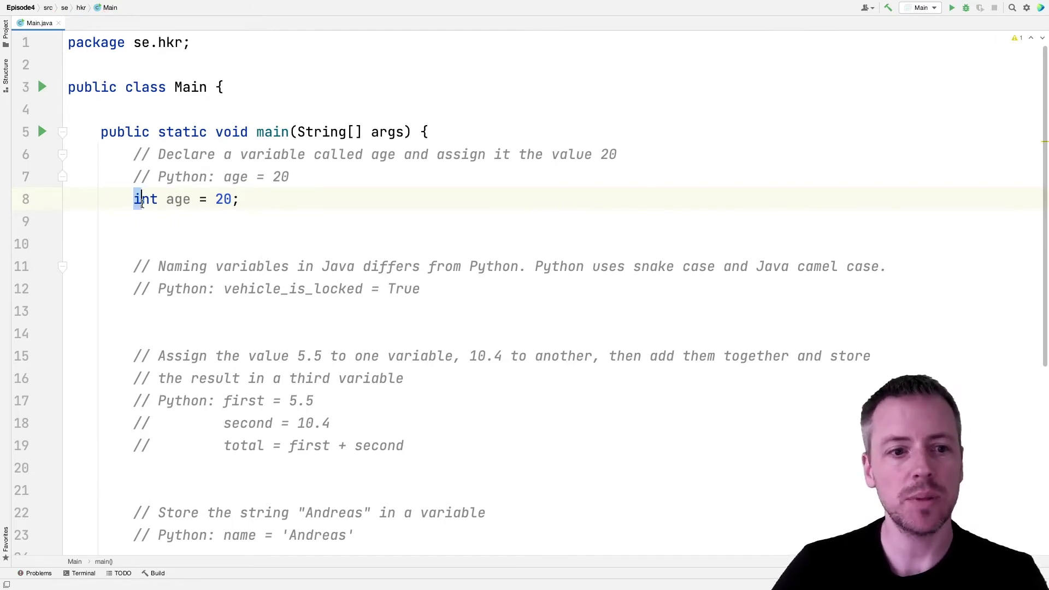
click(174, 200)
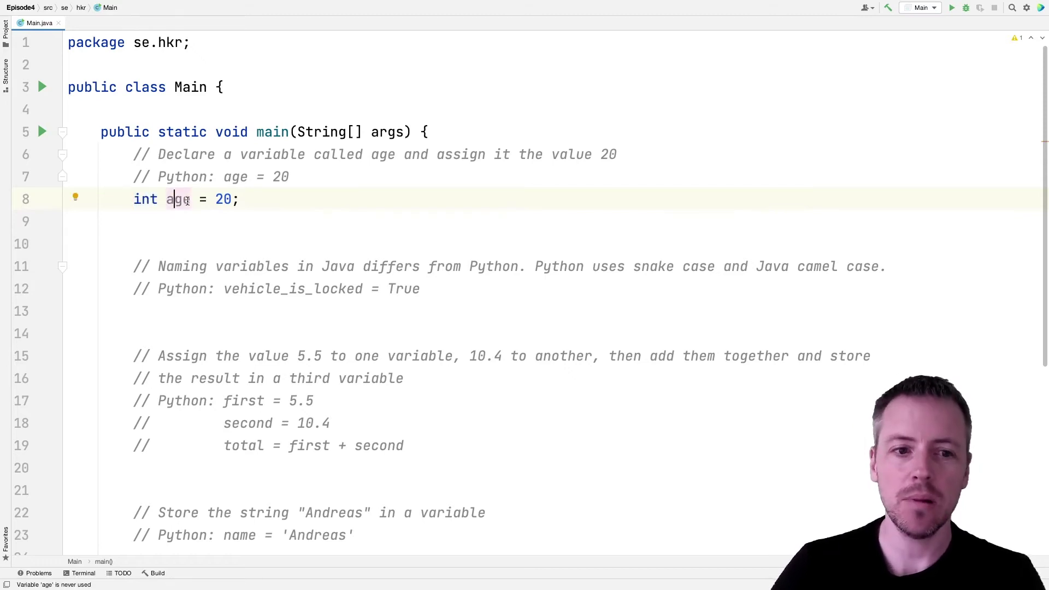
click(238, 201)
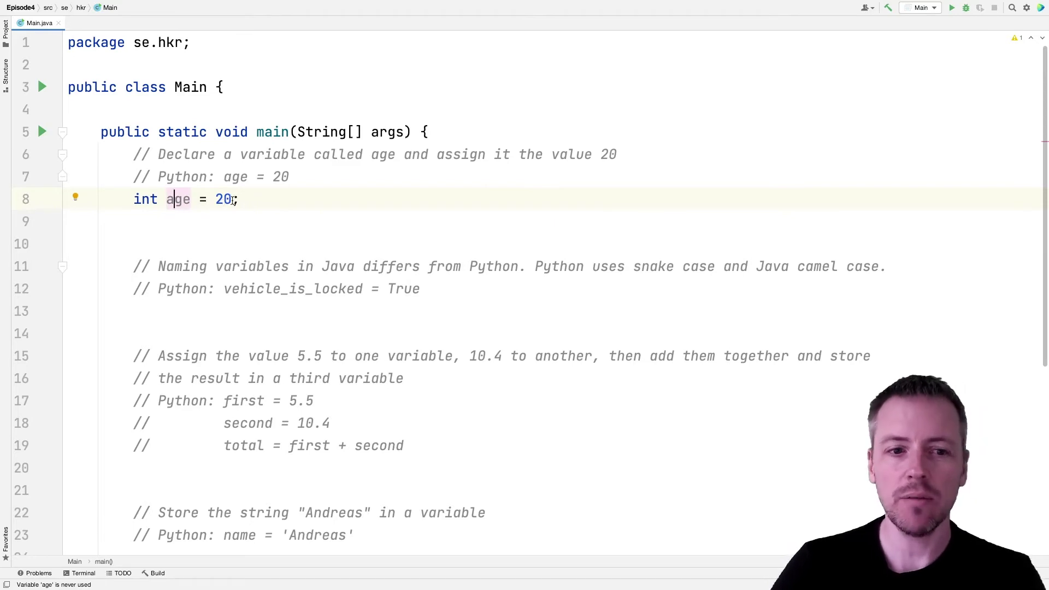
click(235, 200)
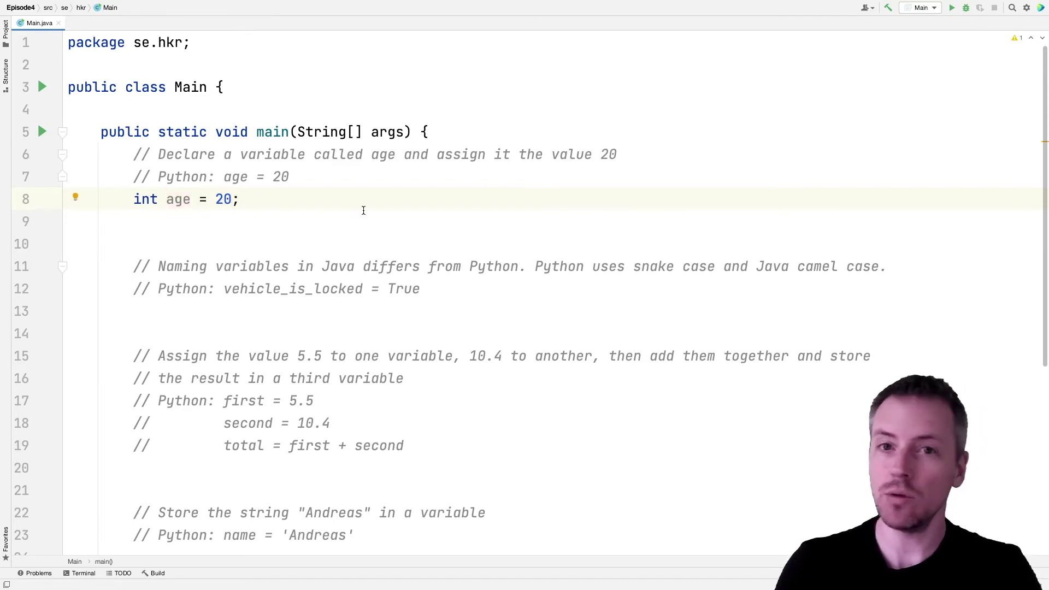
Trim line 8 to int age; and open a new line for the assignment.
key(BackSpace)
key(BackSpace)
key(BackSpace)
key(BackSpace)
key(End)
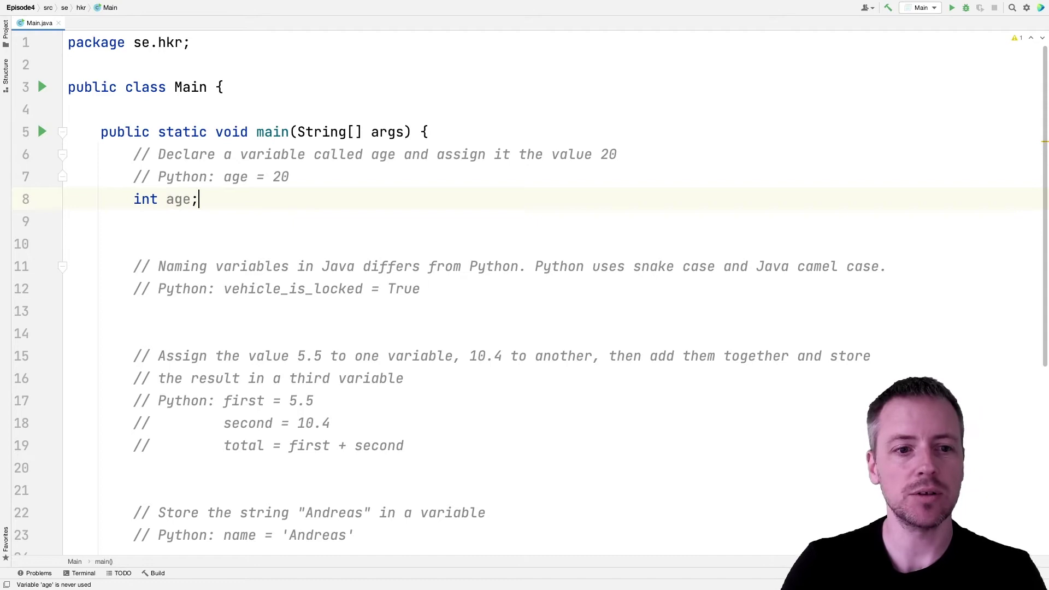
key(Return)
text(age = 20)
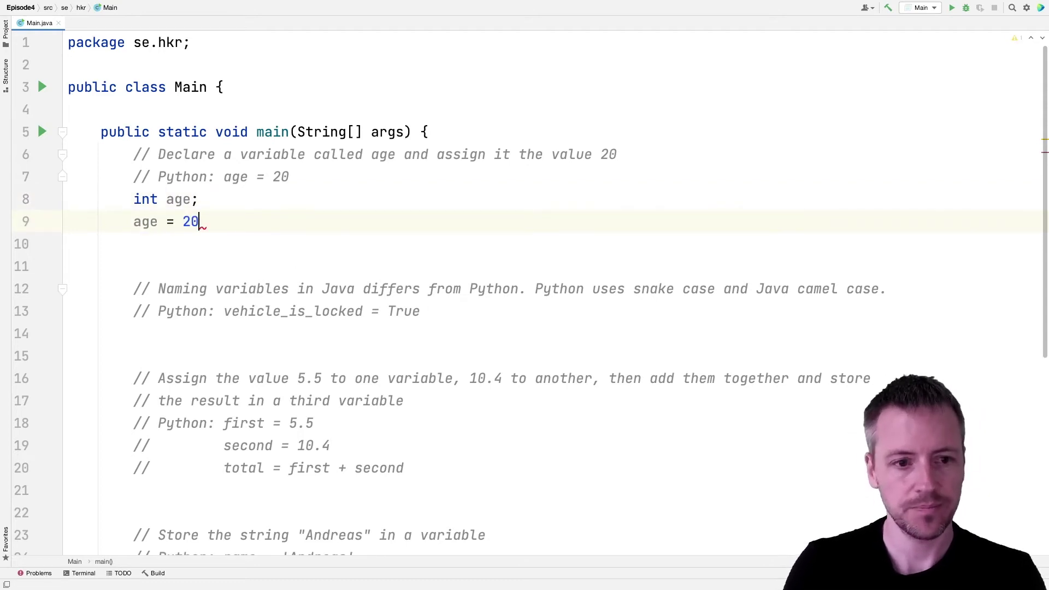
text(;)
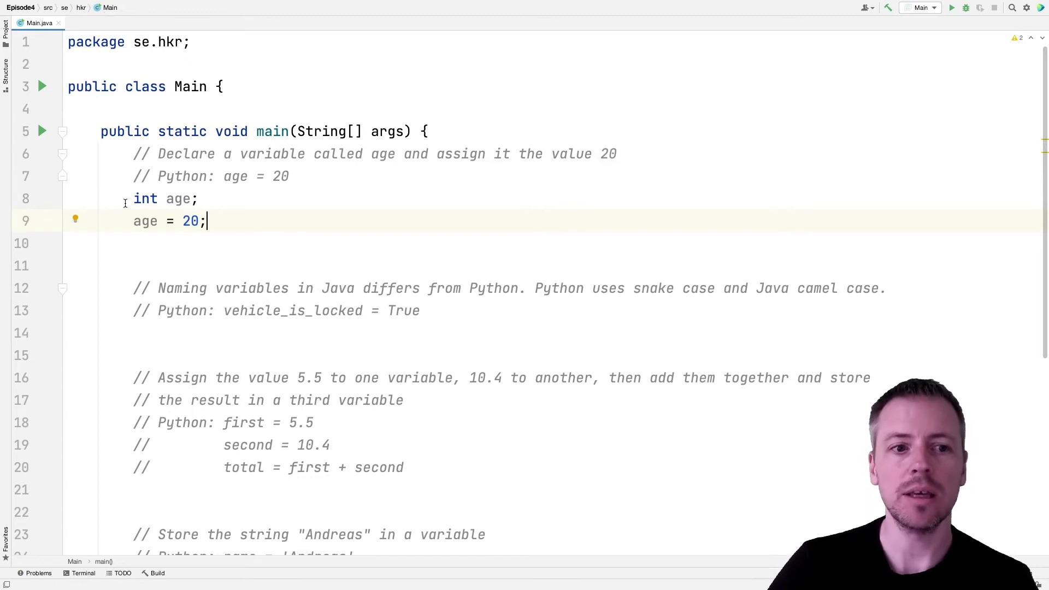
Write age = 20; on line 9, highlighting the declaration versus the assigned value.
drag(129, 199, 202, 200)
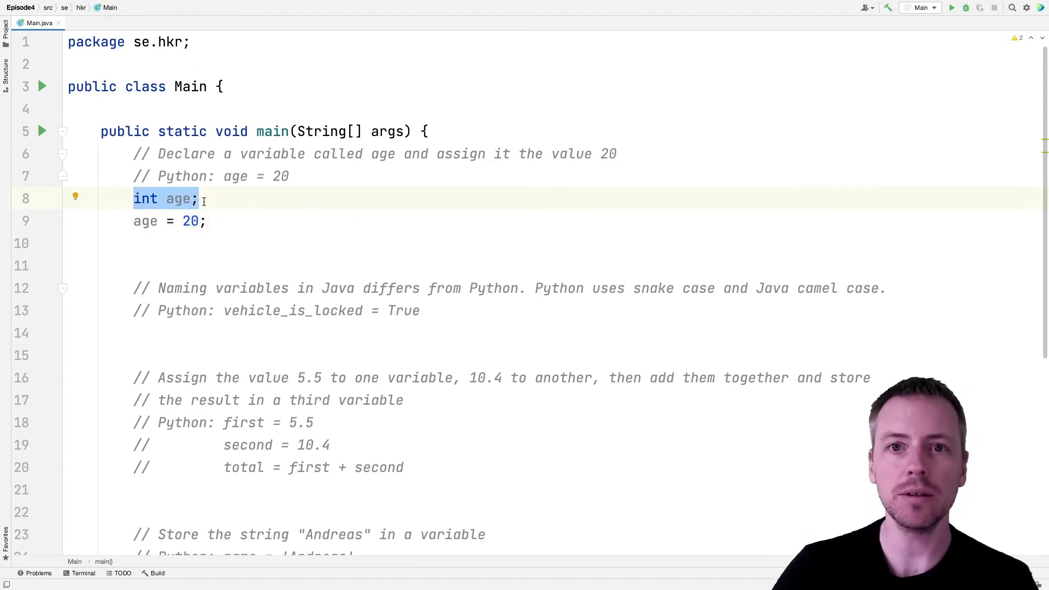
click(136, 221)
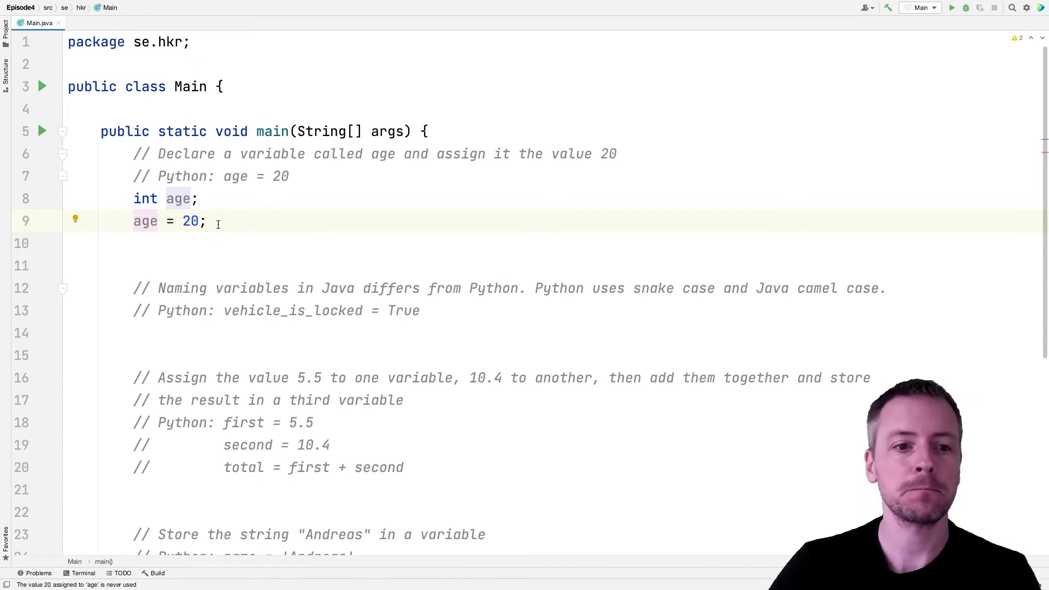
scroll(218, 230, down, 1)
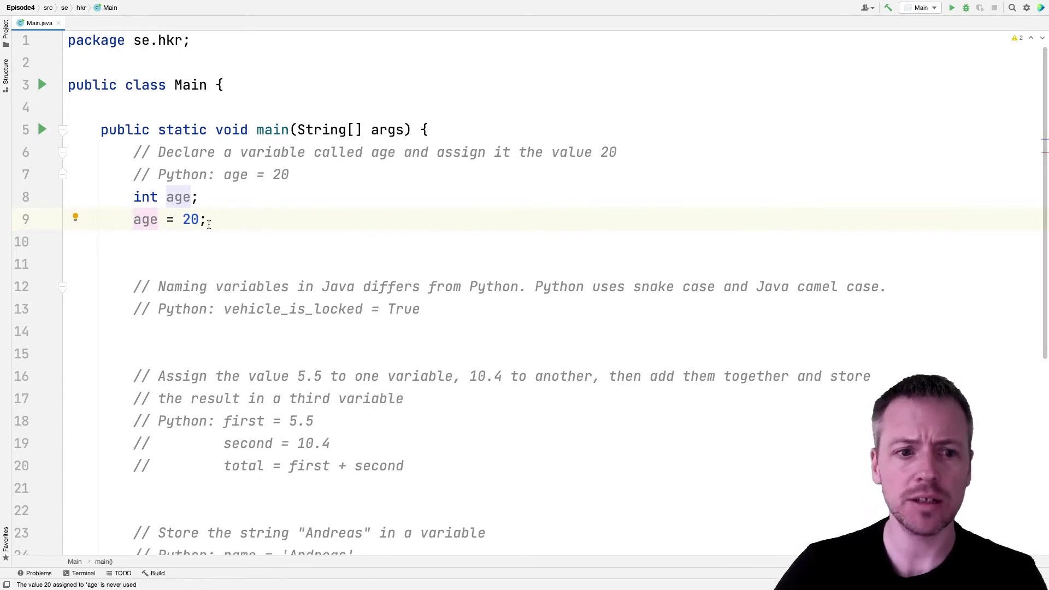
click(210, 222)
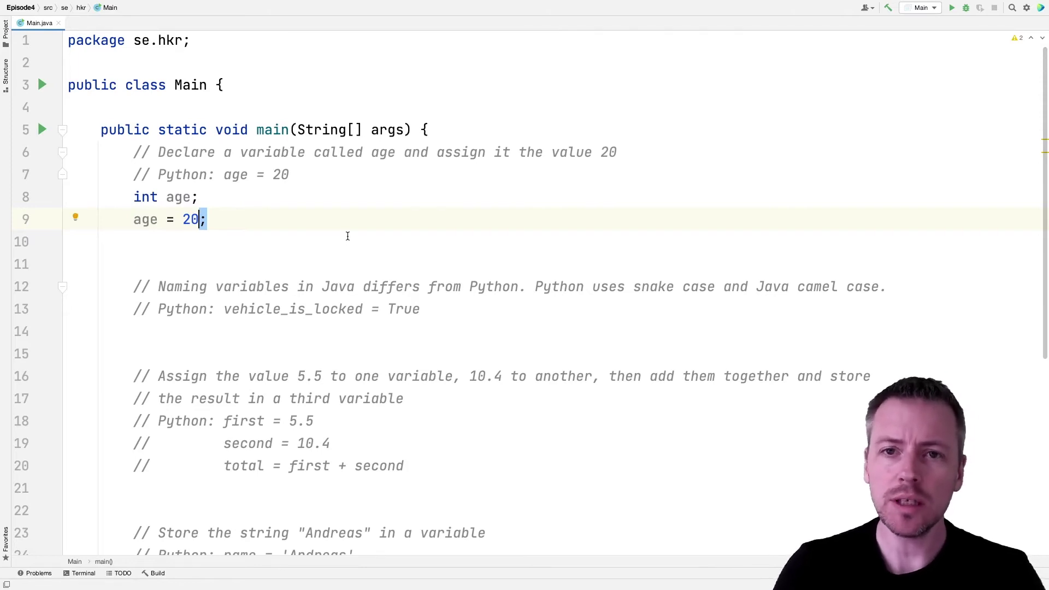
key(Left)
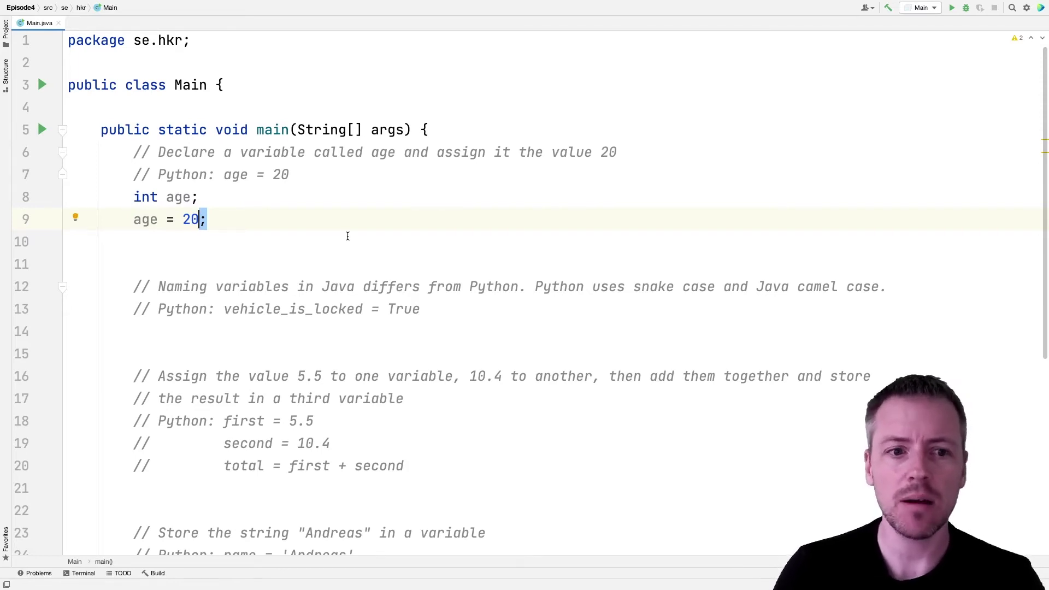
click(195, 197)
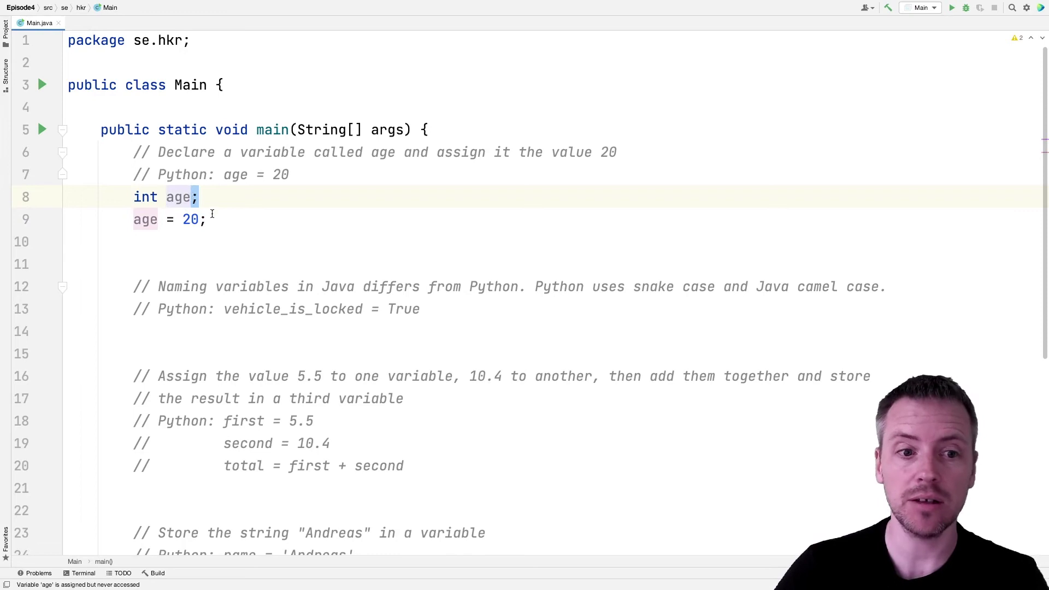
click(207, 220)
key(Left)
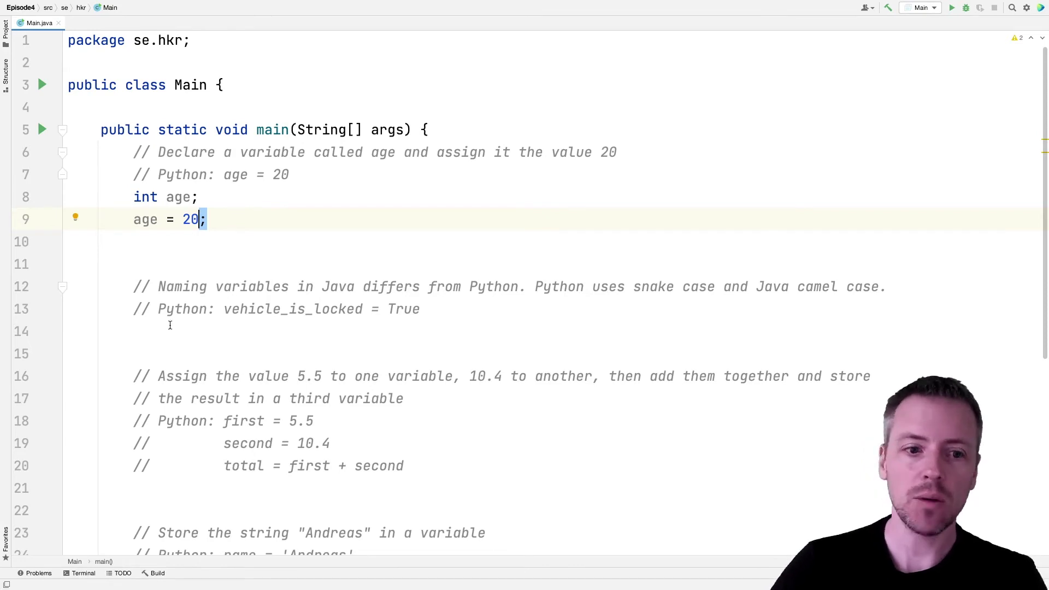
scroll(160, 316, down, 1)
Declare boolean vehicleIsLocked = true; and open a blank line below the first/second/total comments.
click(150, 308)
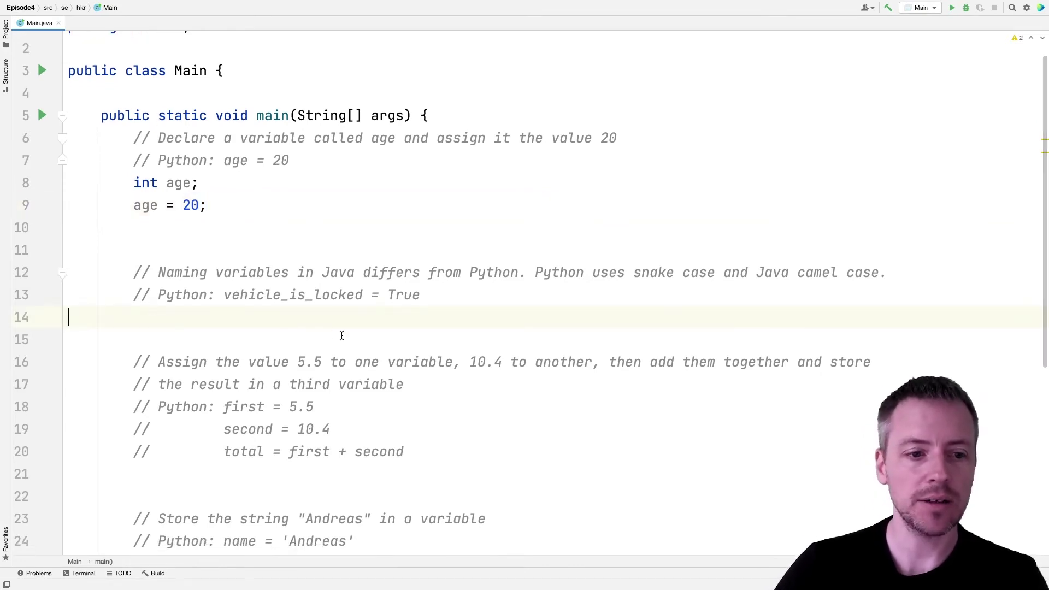
key(Tab)
key(Tab)
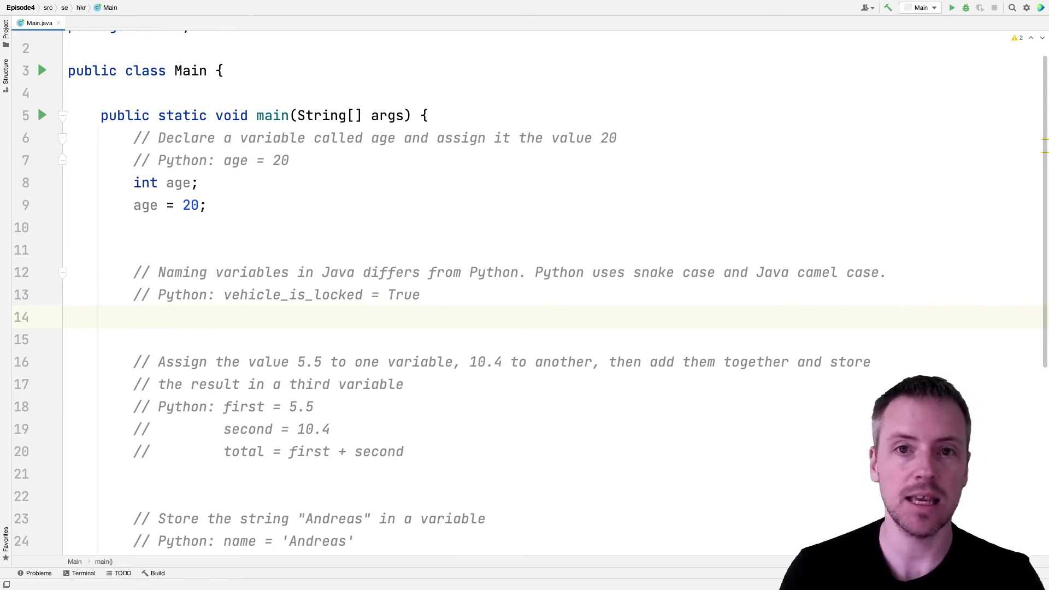
text(boolea)
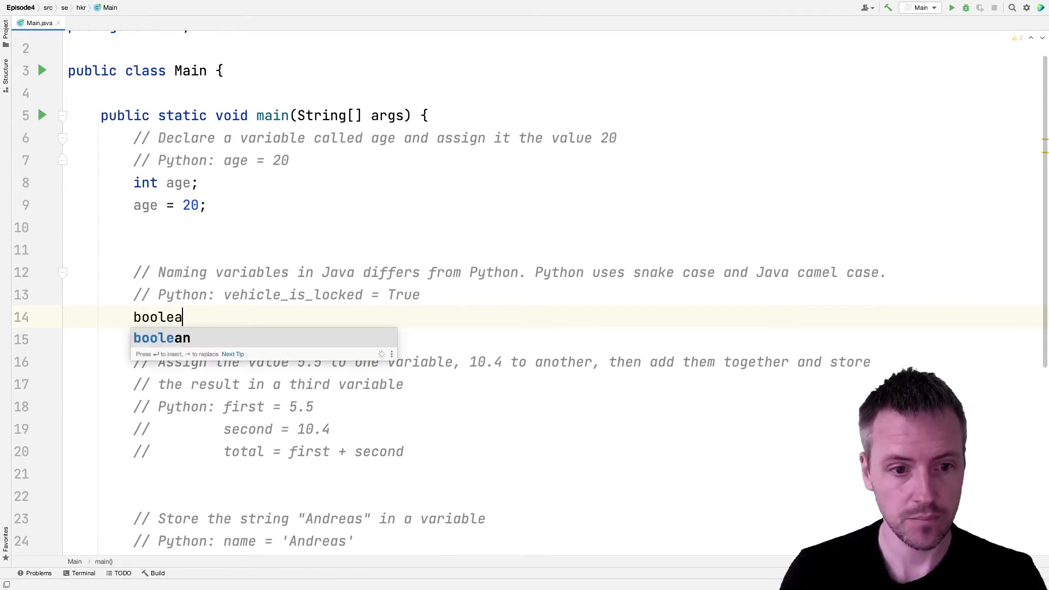
text(n vehicleIsLocked = )
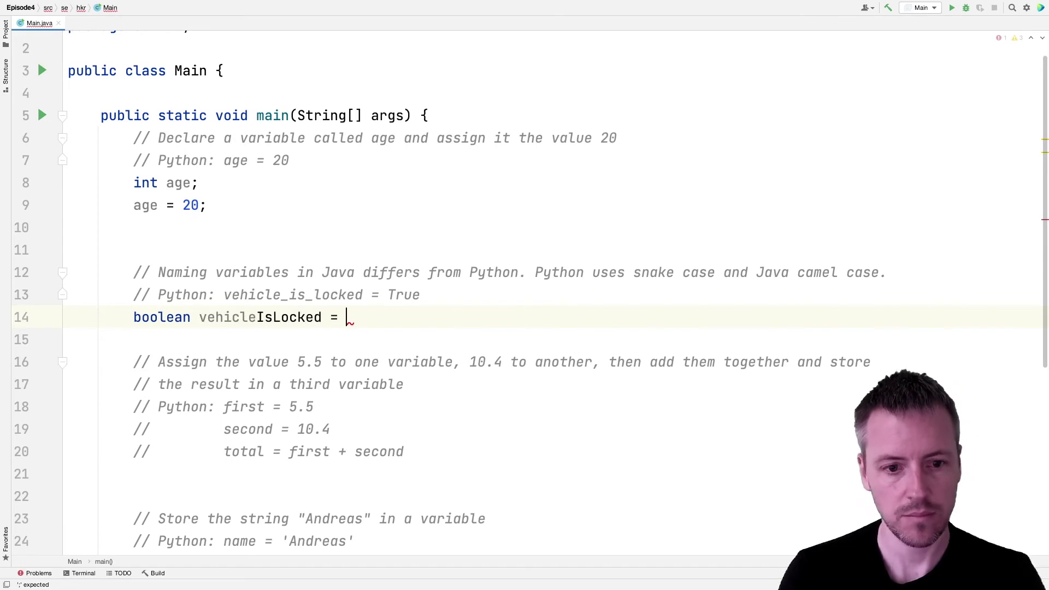
text(true;)
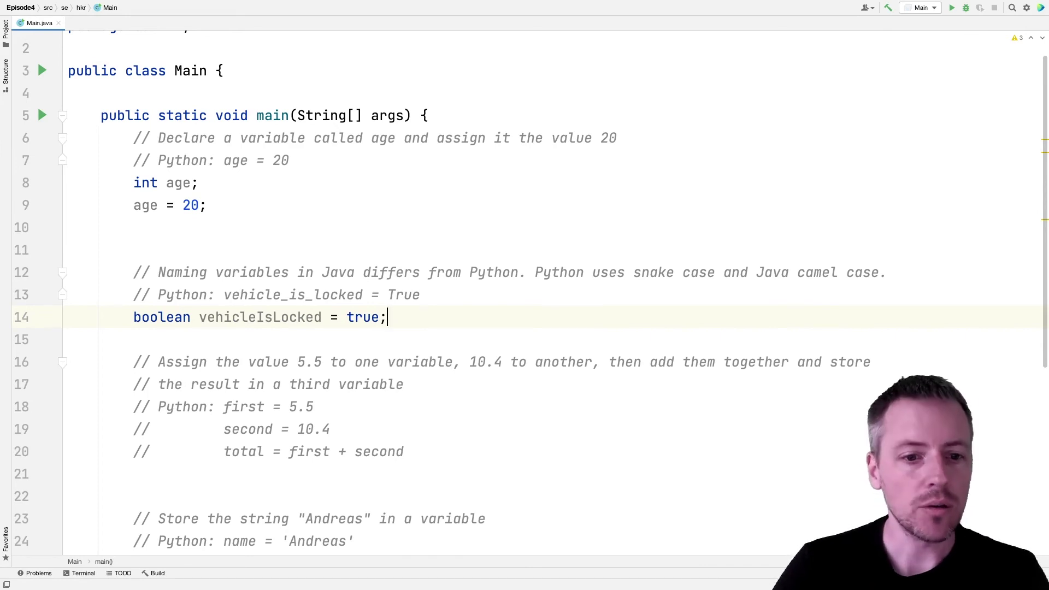
scroll(349, 323, down, 2)
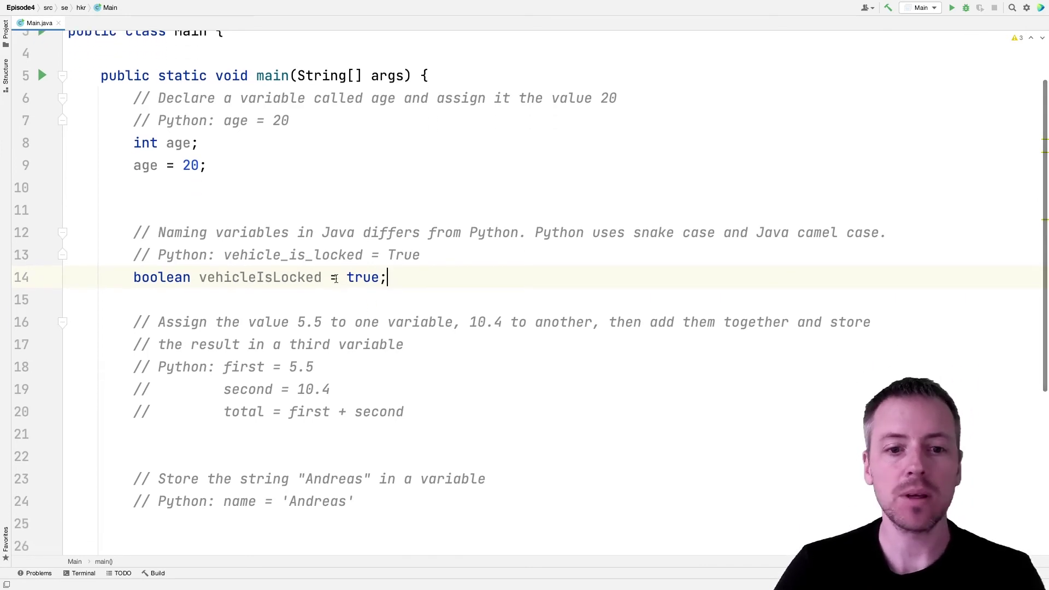
click(347, 277)
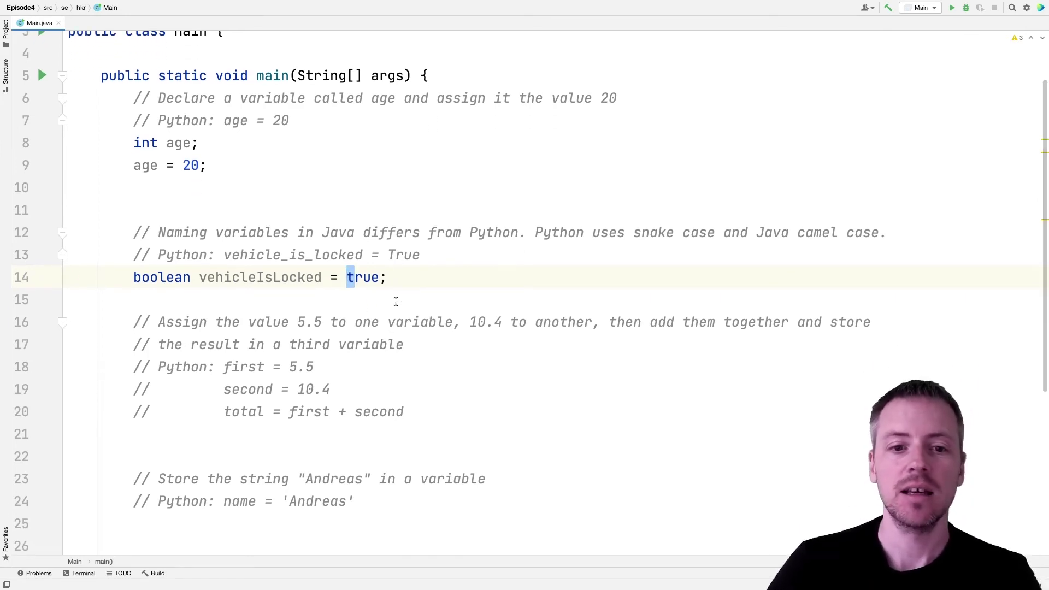
double_click(382, 278)
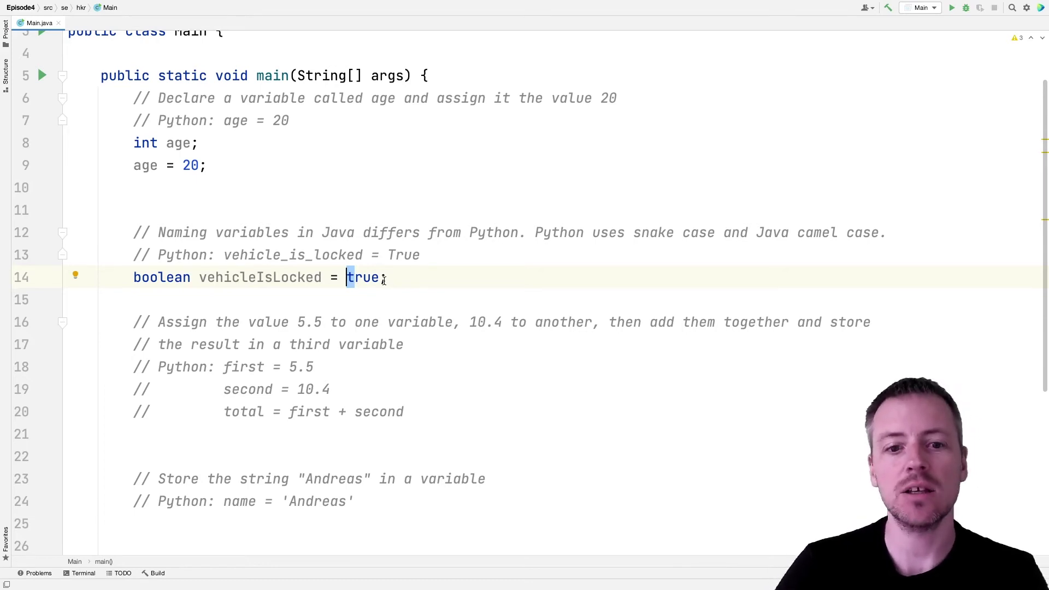
click(388, 256)
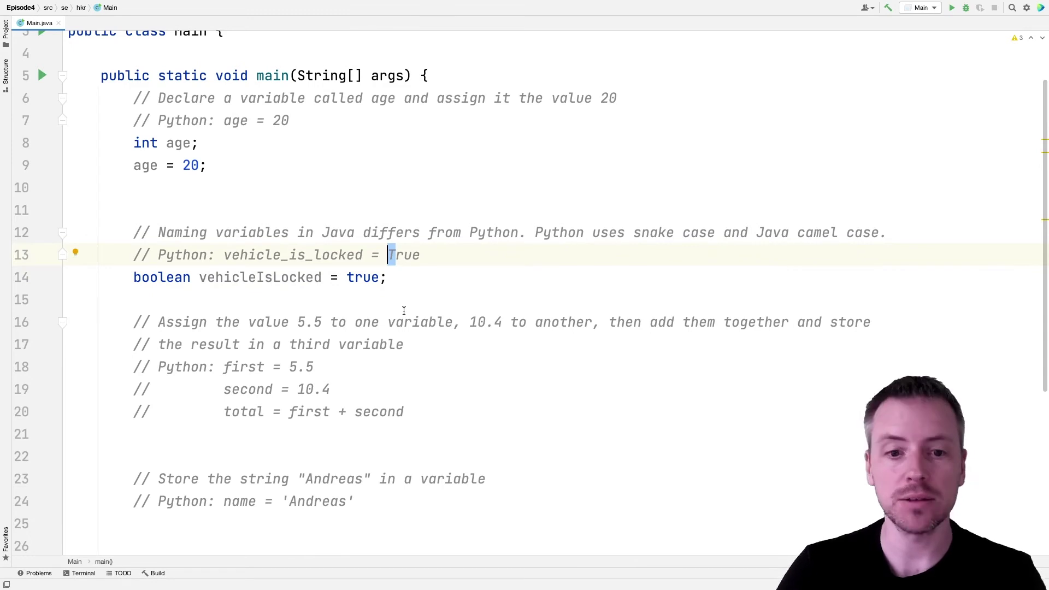
scroll(379, 397, down, 2)
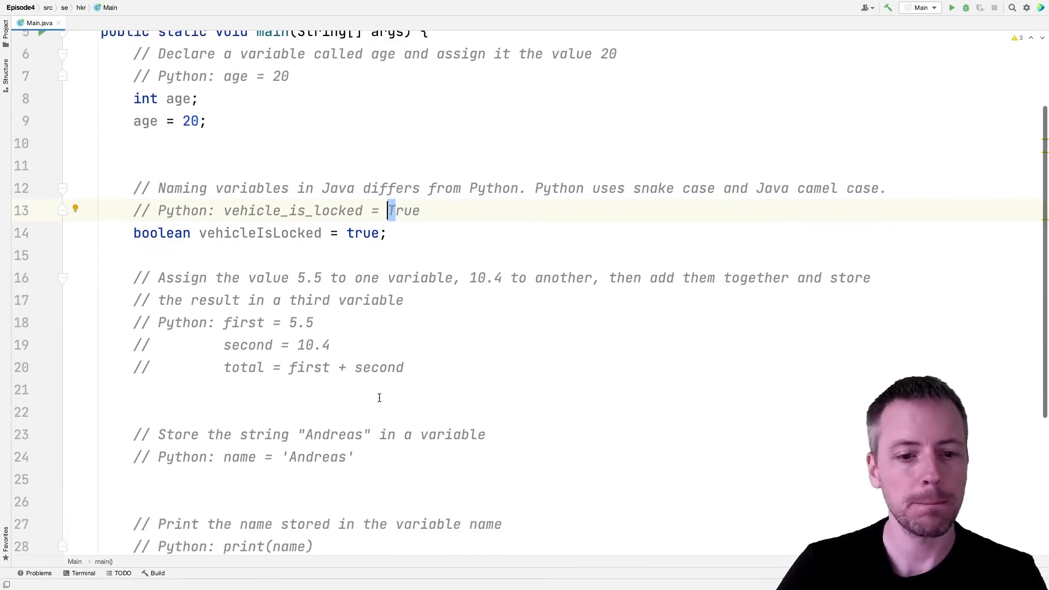
click(557, 367)
key(Return)
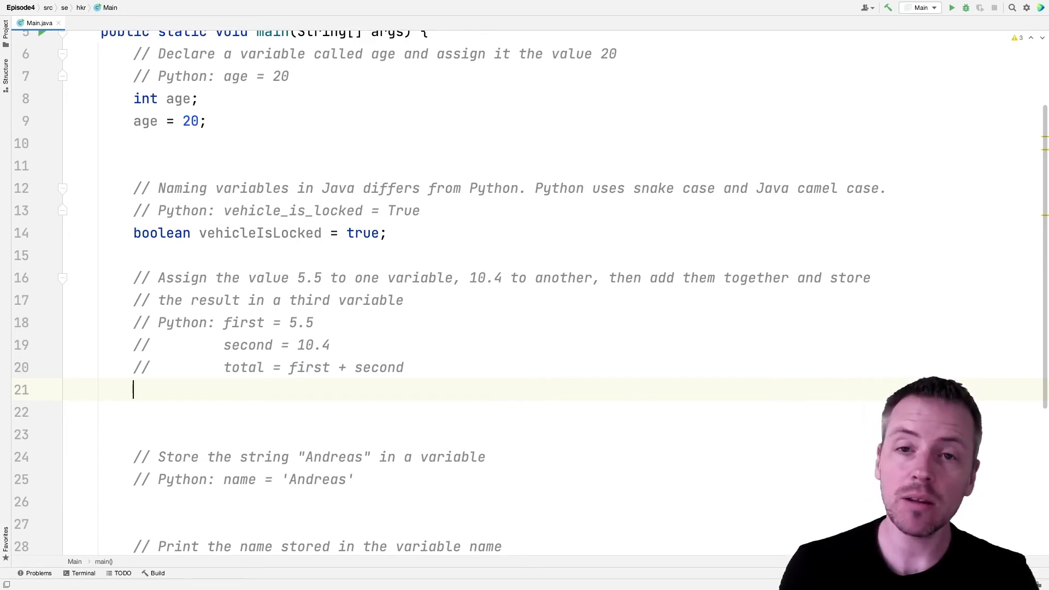
text(double first = )
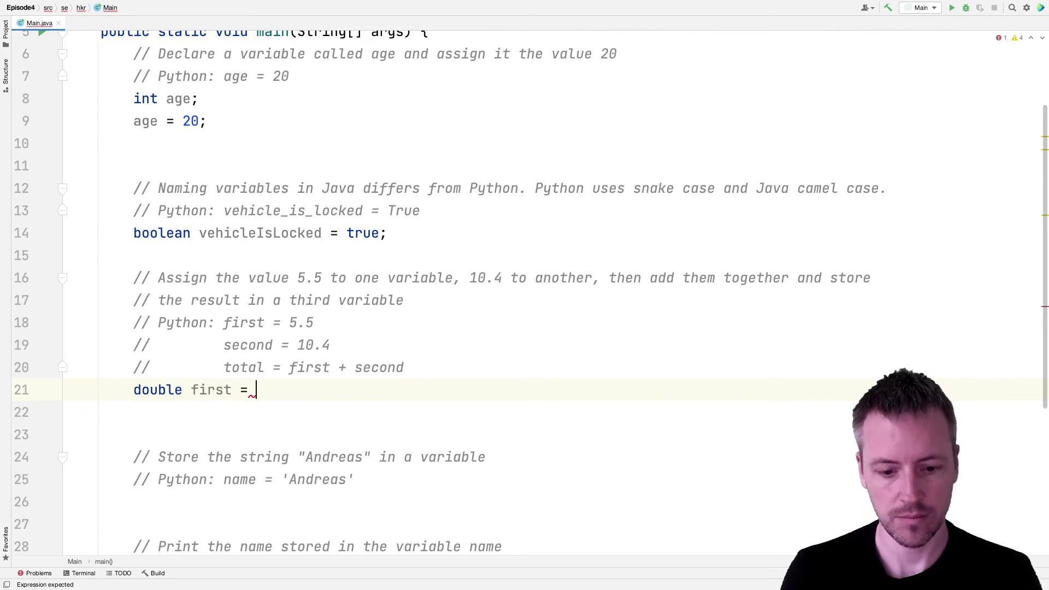
text(5.5;)
Declare double first = 5.5, second = 10.4 and third = first + second on lines 21–23.
key(Return)
text(double second = 10.4;)
key(Return)
text(doubl)
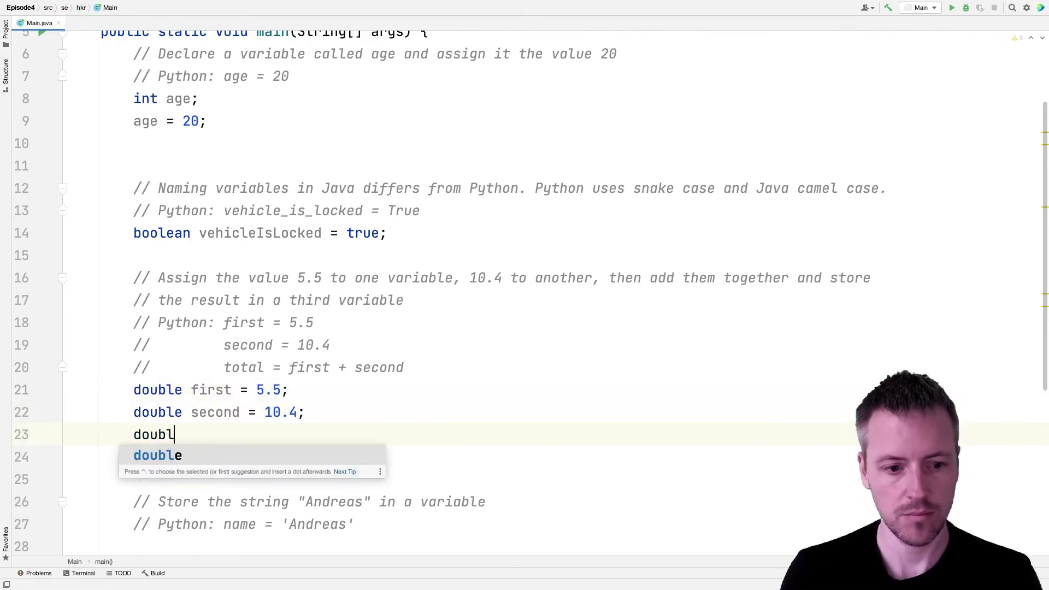
text(e third = first + second;)
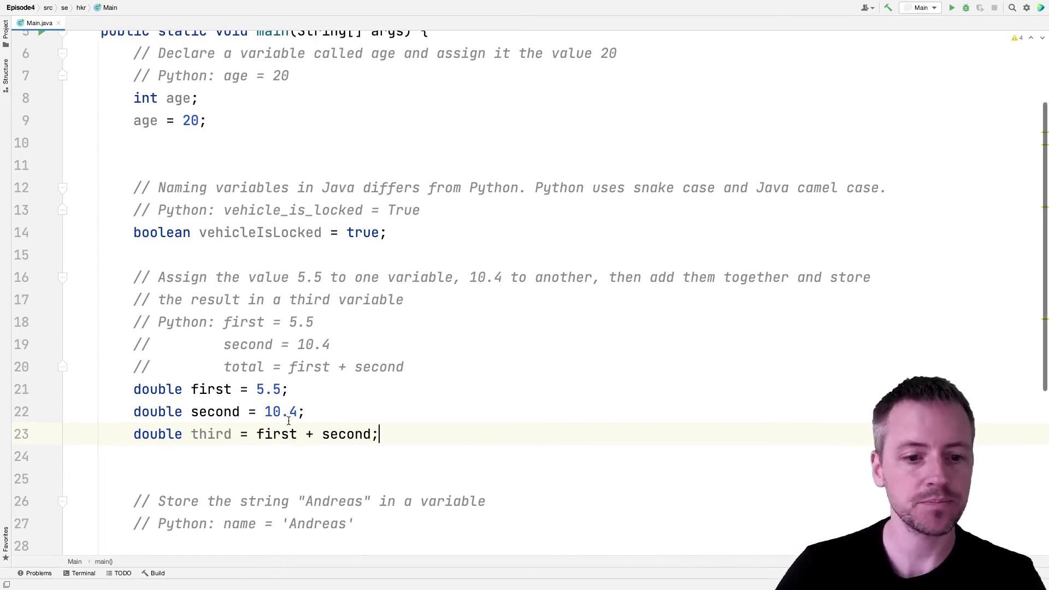
scroll(297, 408, down, 1)
scroll(300, 402, down, 5)
scroll(301, 404, down, 1)
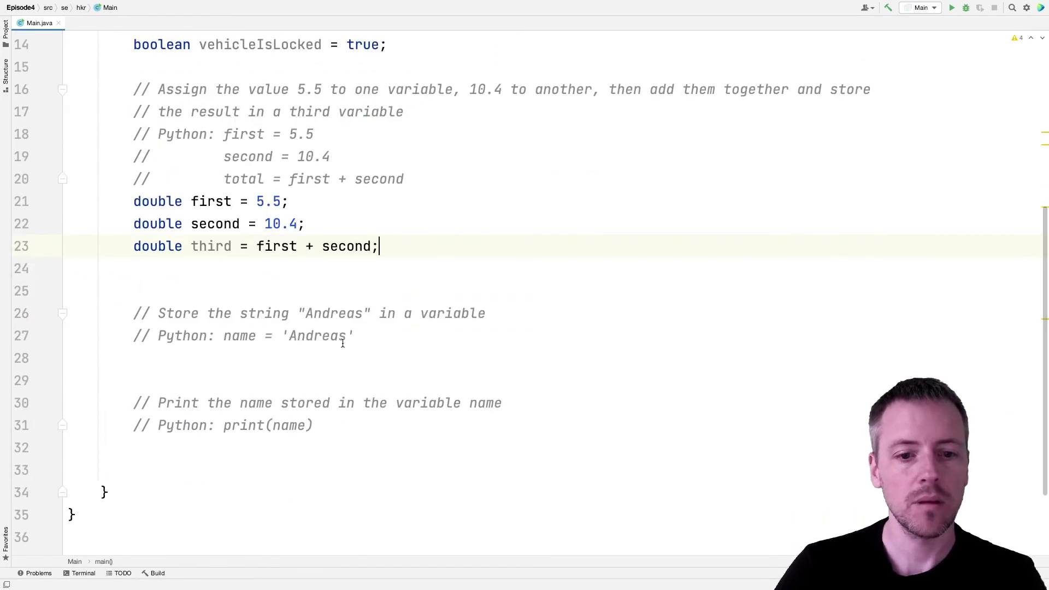
Declare String name = "Andreas"; under its comment, highlighting the String type and double quotes.
click(360, 335)
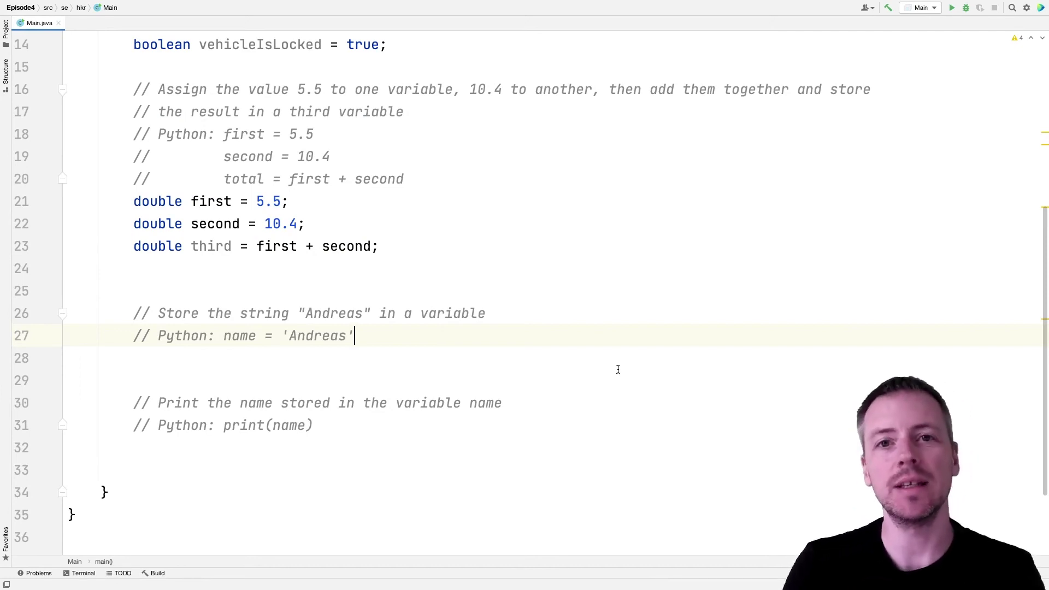
key(Return)
text(String name = )
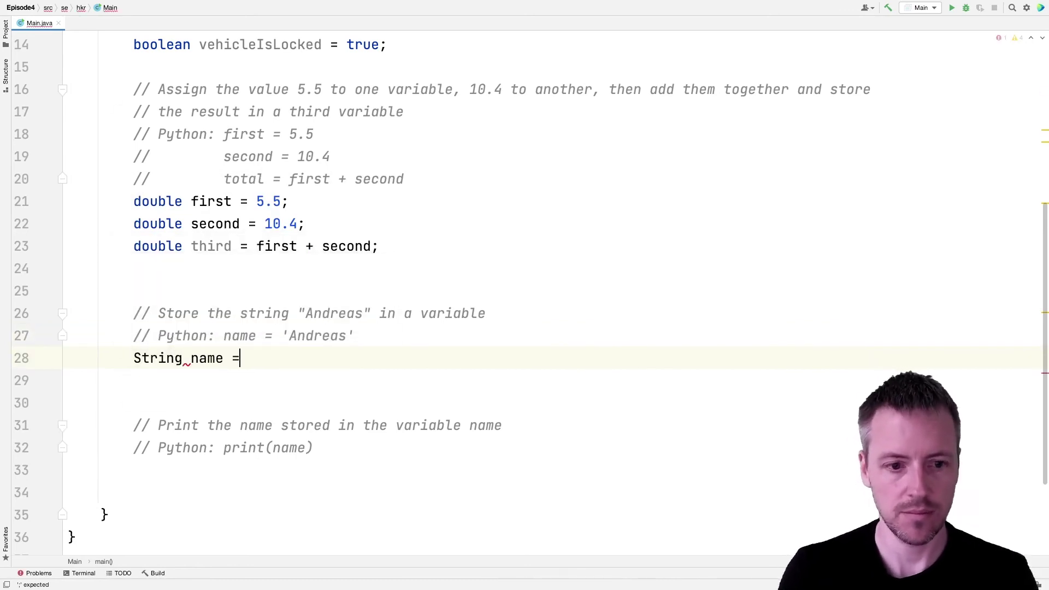
text("Andreas";)
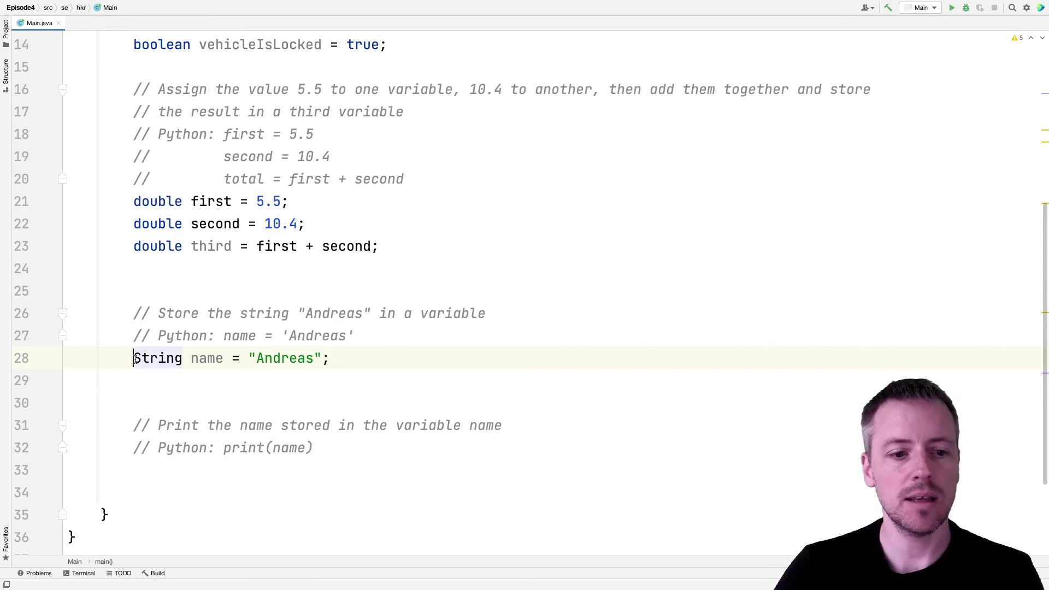
drag(133, 359, 184, 358)
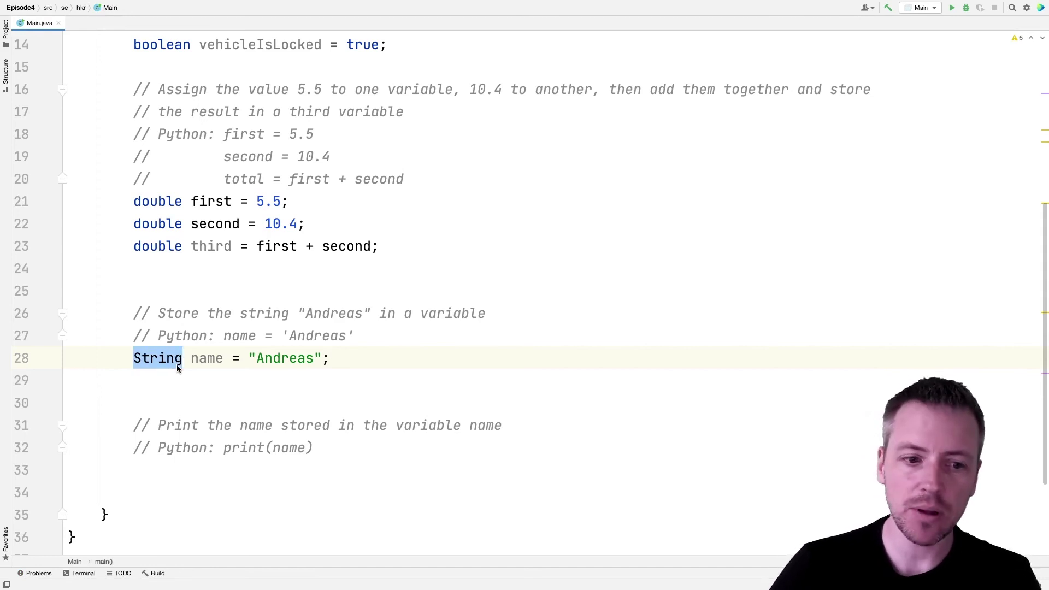
click(144, 358)
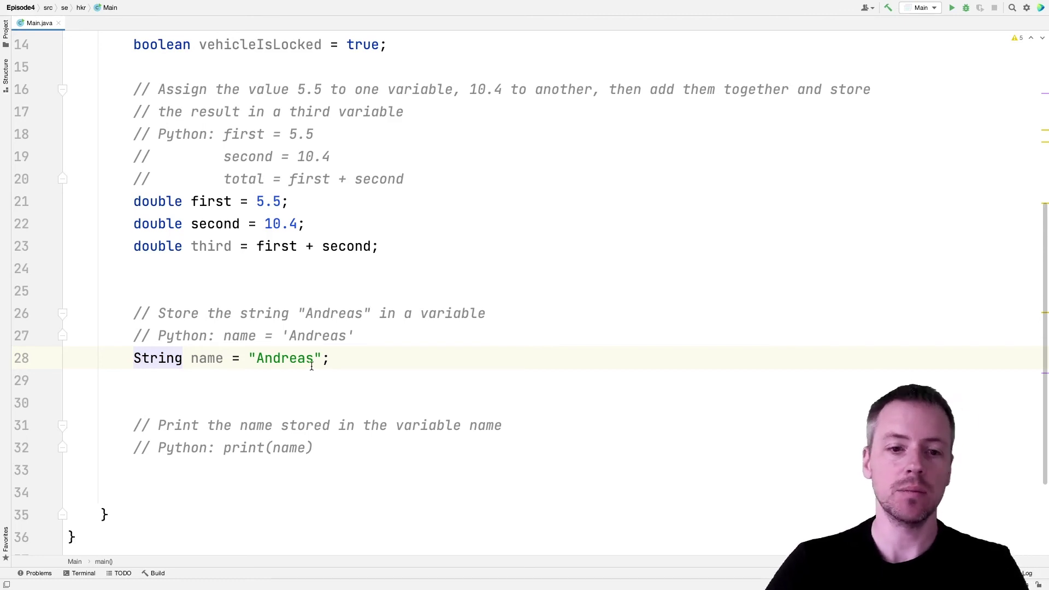
click(256, 359)
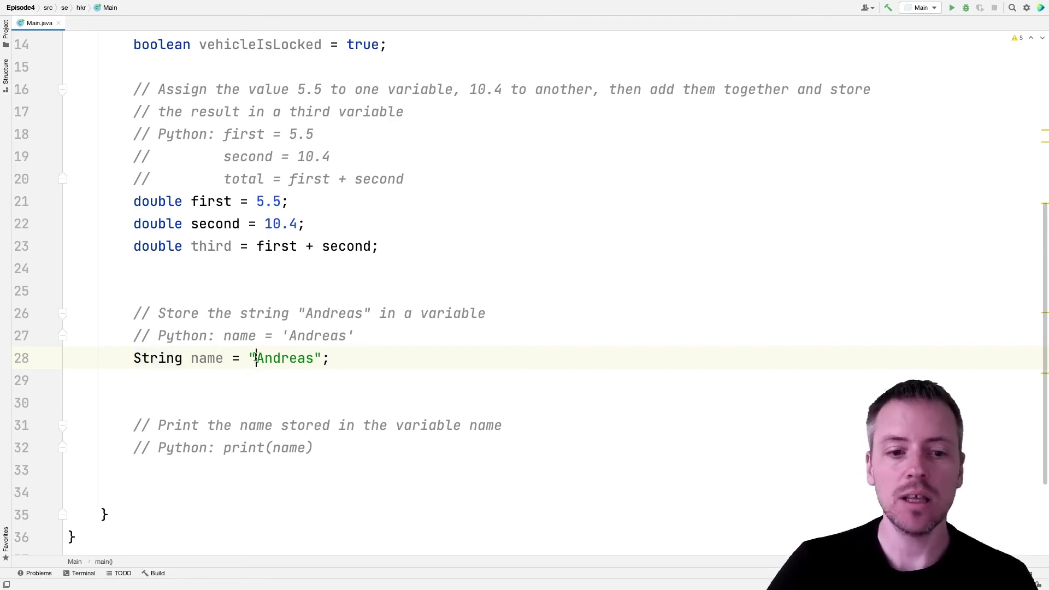
drag(255, 358, 250, 358)
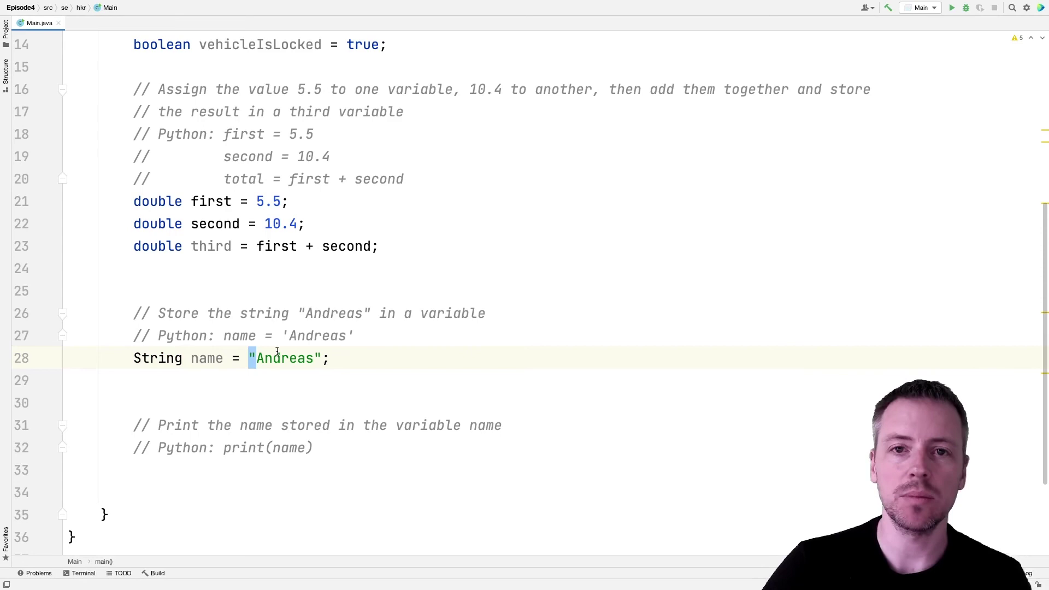
drag(289, 336, 283, 335)
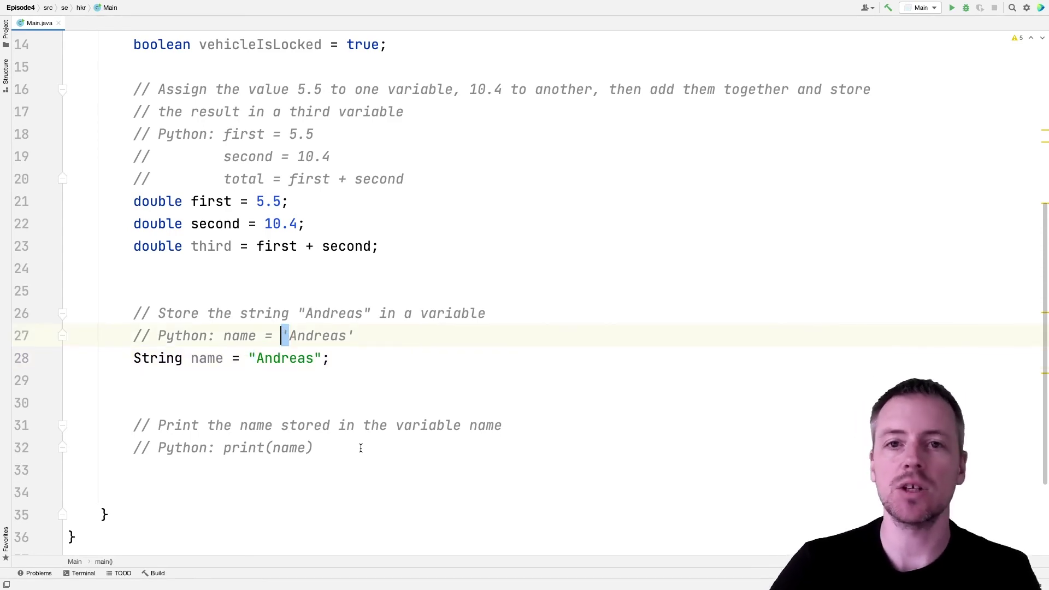
scroll(316, 449, down, 1)
Add System.out.println(name); below the print(name) comment via the sout template.
click(320, 413)
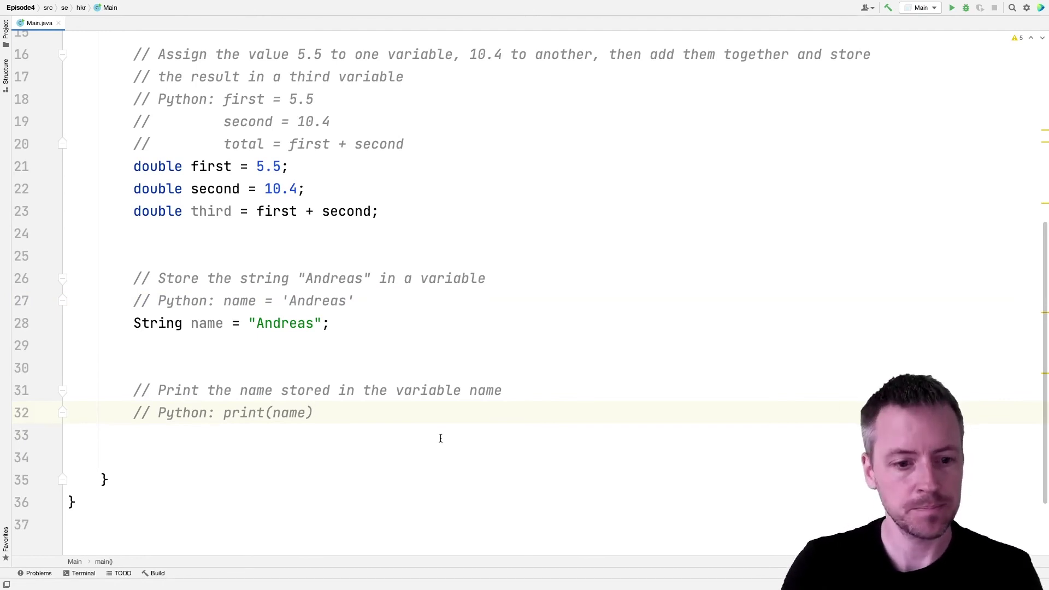
key(Return)
text(sout)
key(Tab)
text(na)
key(Return)
Add format calls for name (%s), total (%f) and age (%d), renaming third to total.
key(End)
key(Return)
key(Return)
text(System.out.format)
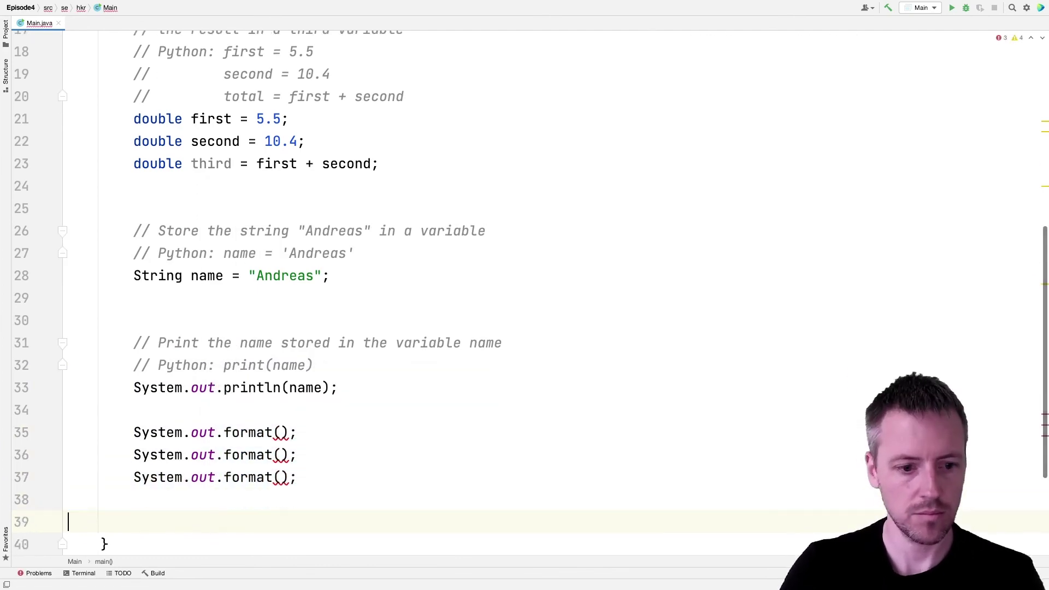
key(BackSpace)
key(BackSpace)
key(Left)
key(Left)
text("%s%n", name)
key(Down)
text("%f%n", t)
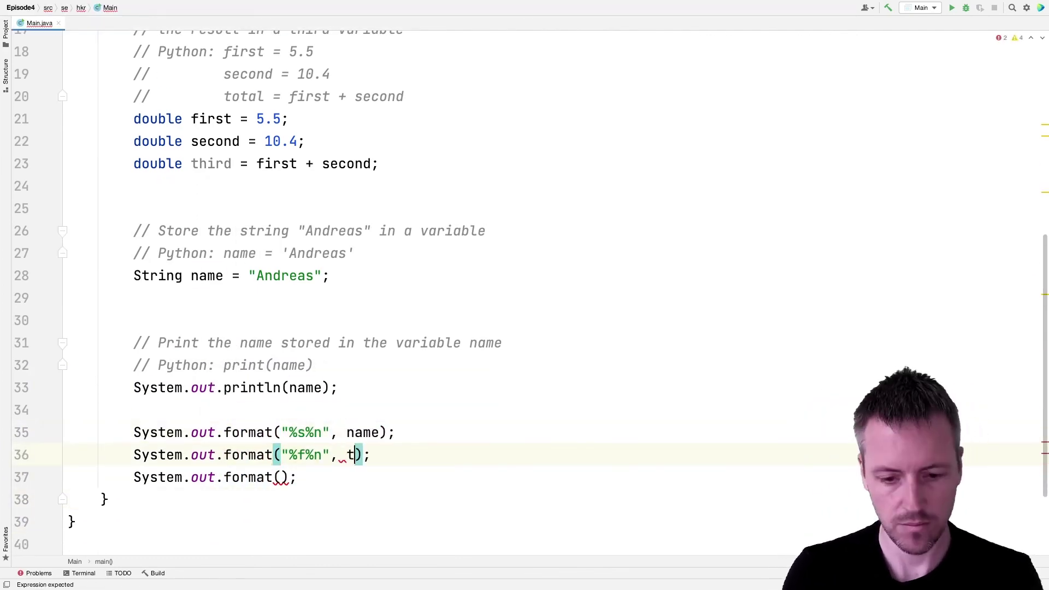
text(otal)
key(Down)
key(Left)
key(Left)
text("%d%n", age)
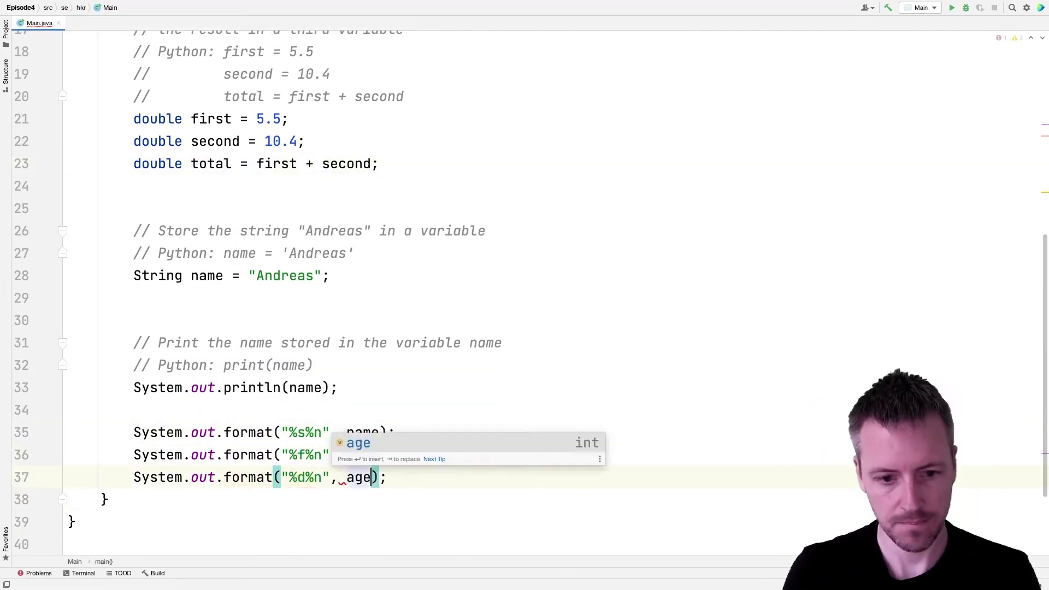
drag(338, 388, 101, 391)
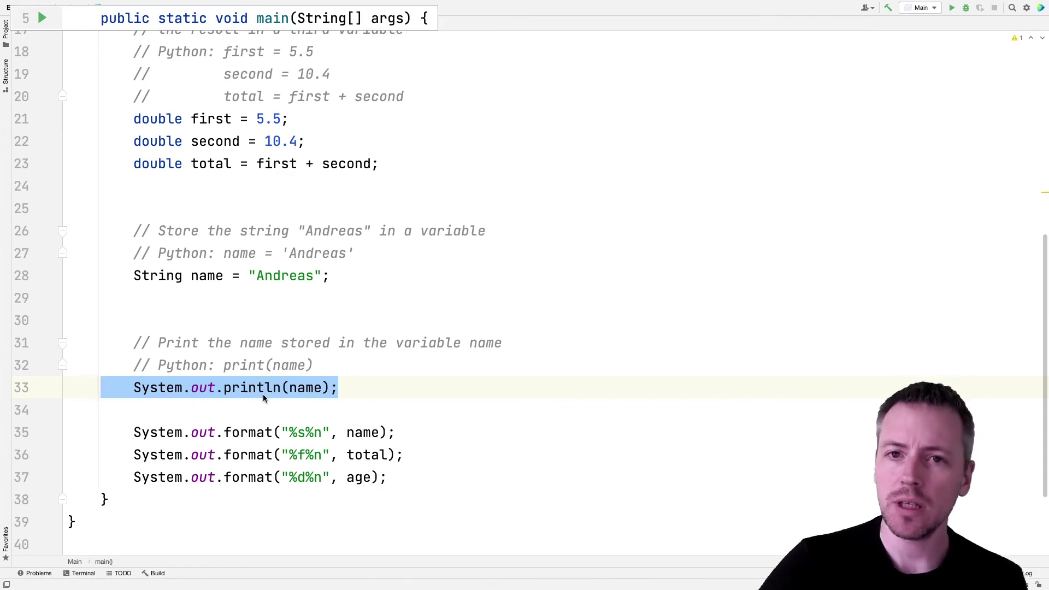
Change the age output on line 37 from format to printf.
click(305, 388)
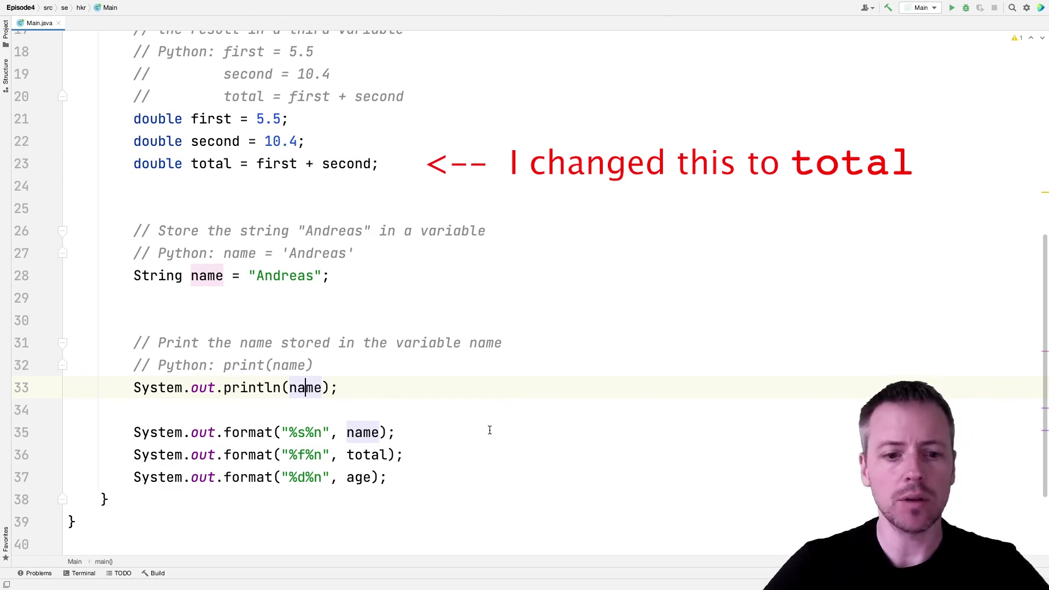
double_click(246, 476)
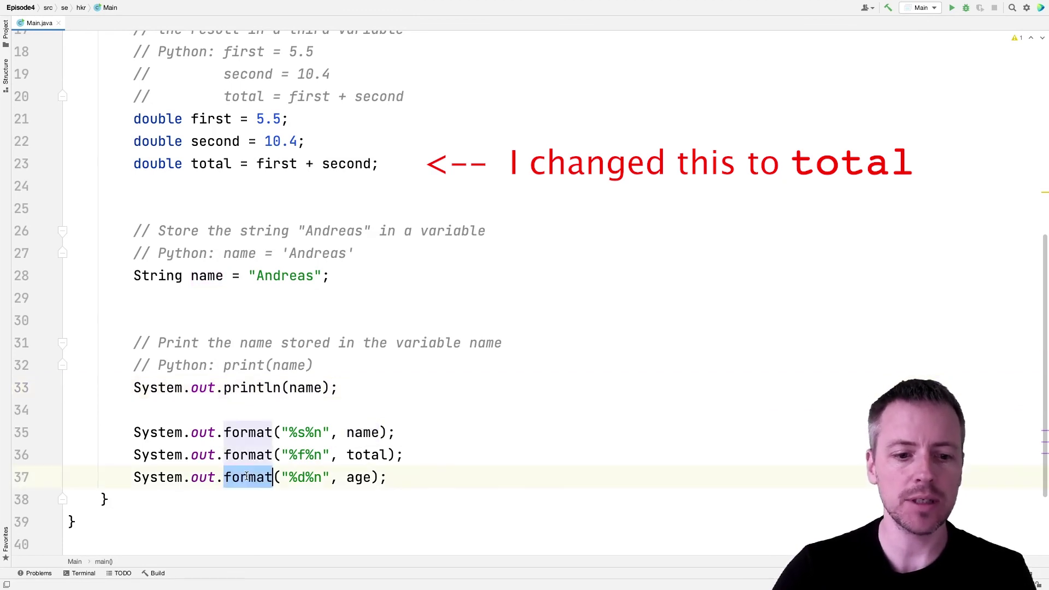
text(printf)
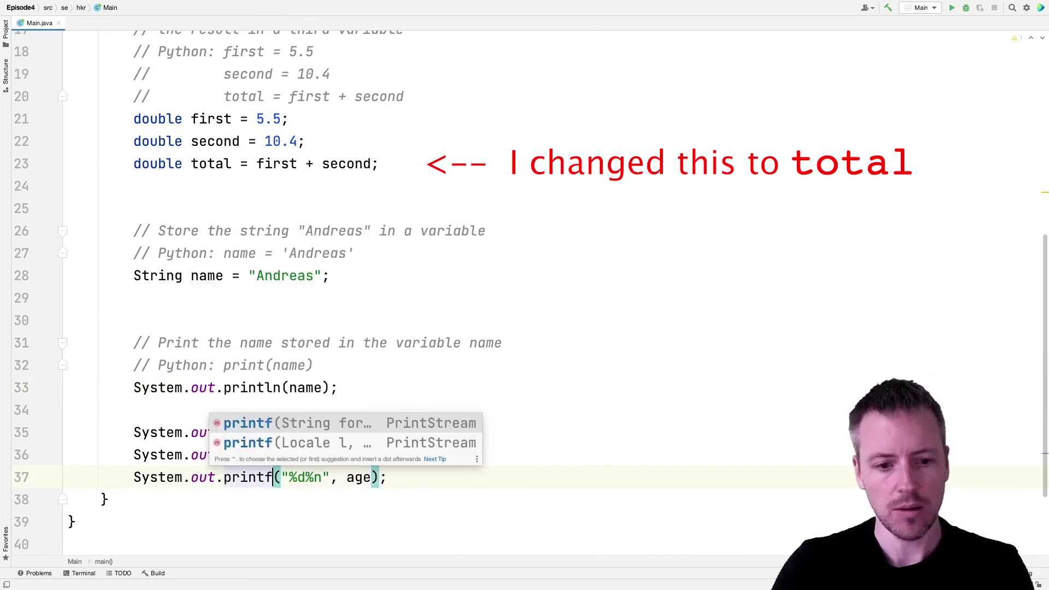
click(407, 484)
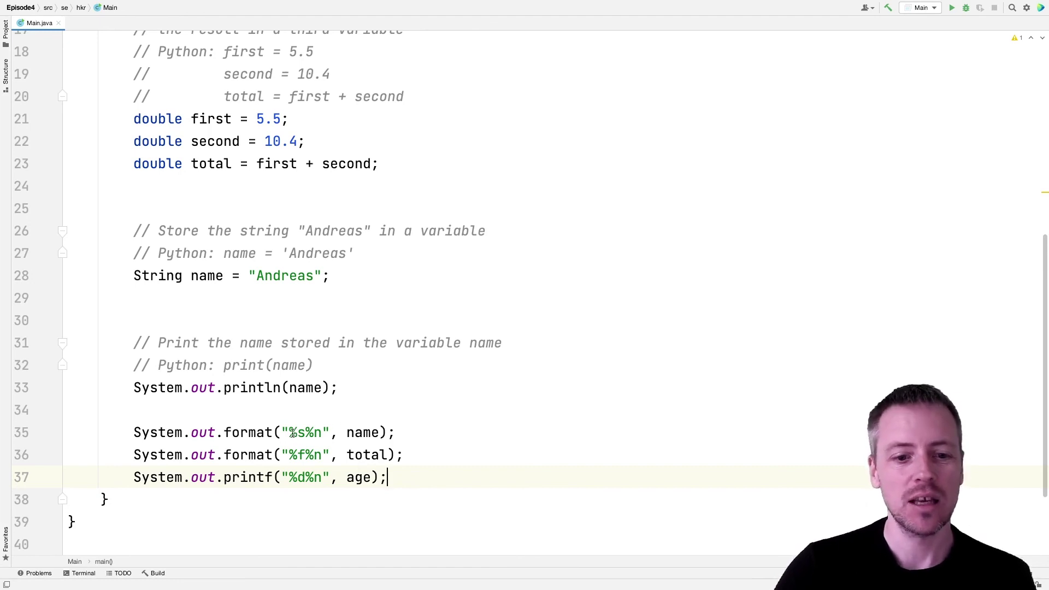
drag(289, 433, 305, 433)
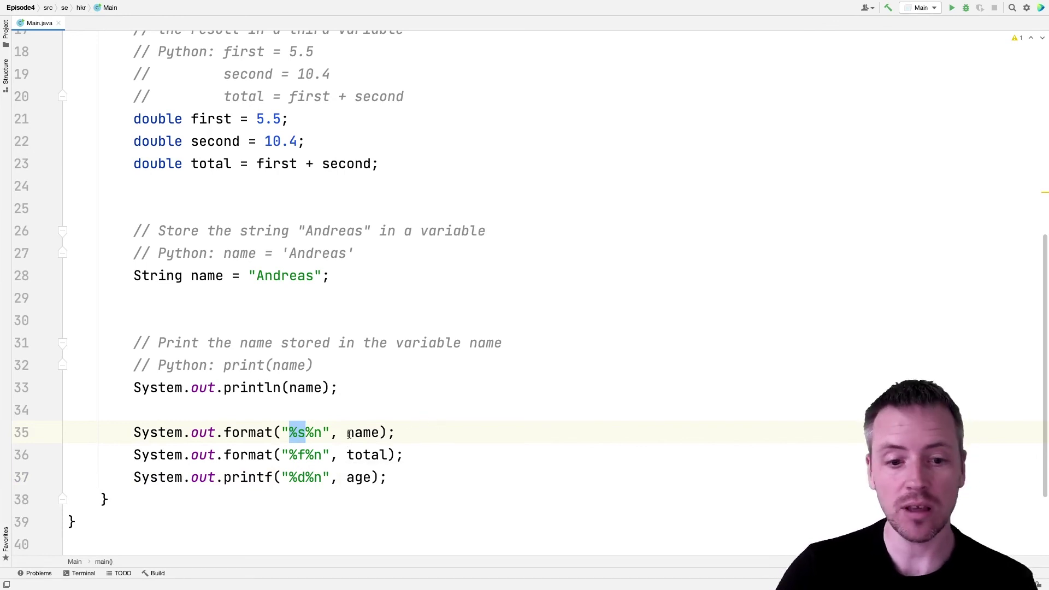
drag(289, 455, 306, 455)
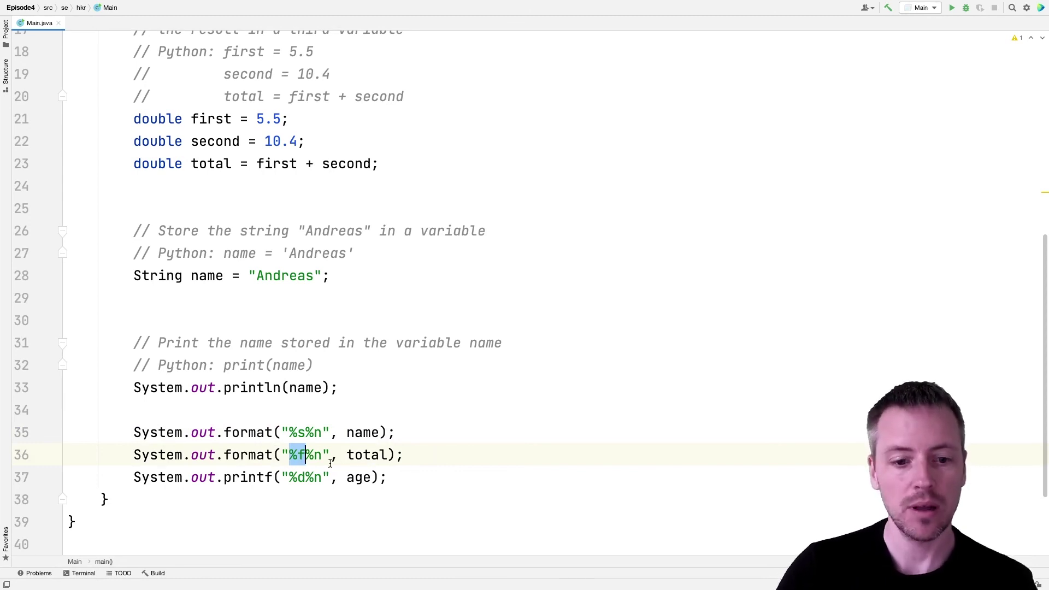
drag(290, 476, 306, 477)
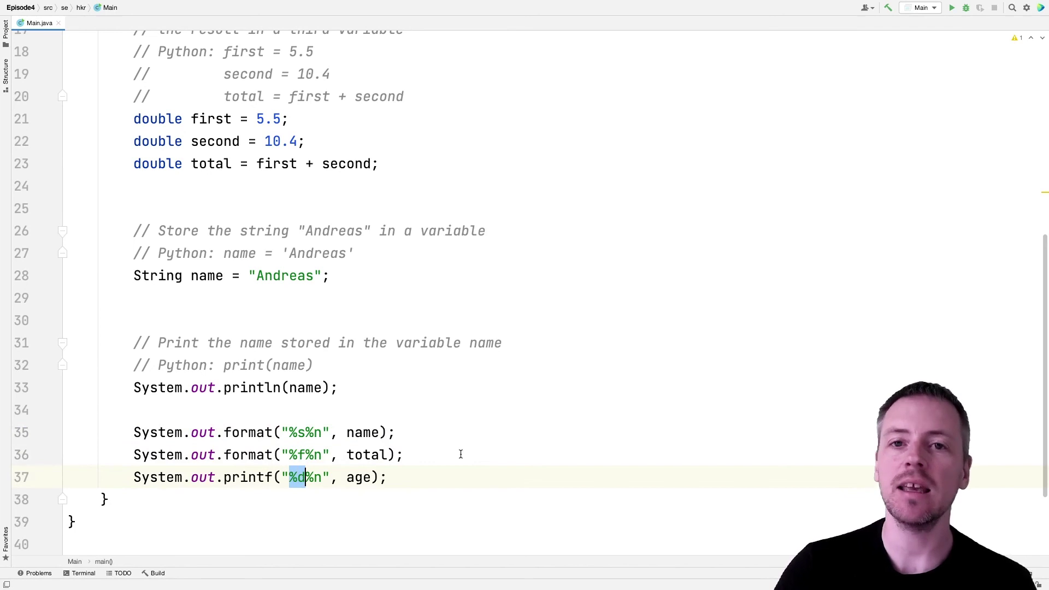